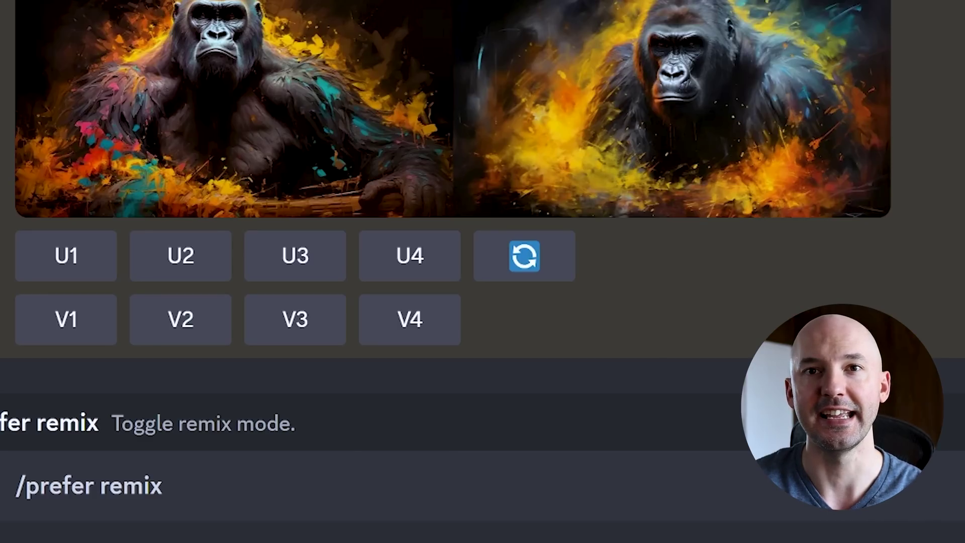
- Toggle remix with /prefer remix, then use /settings to leave Remix mode switched on
{"action": "key", "text": "Return"}
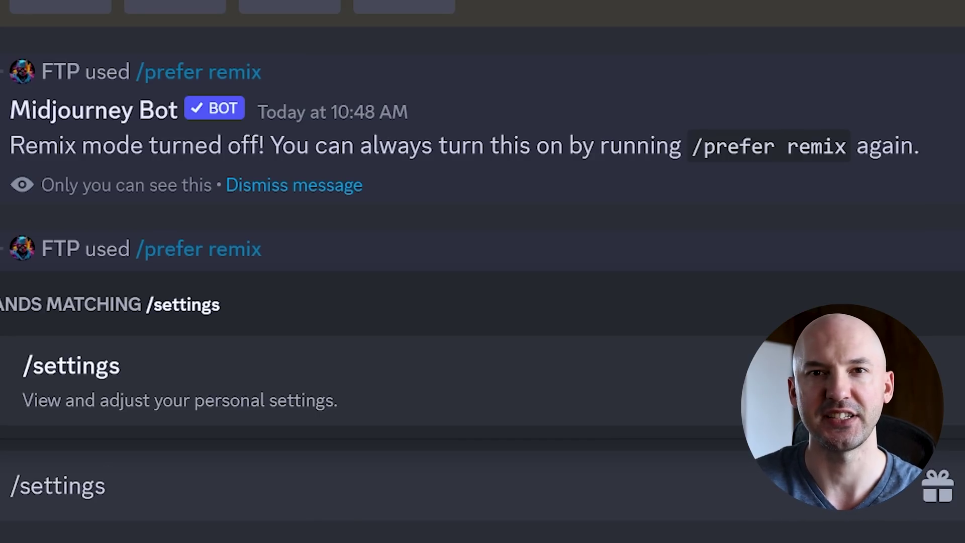
{"action": "key", "text": "Return"}
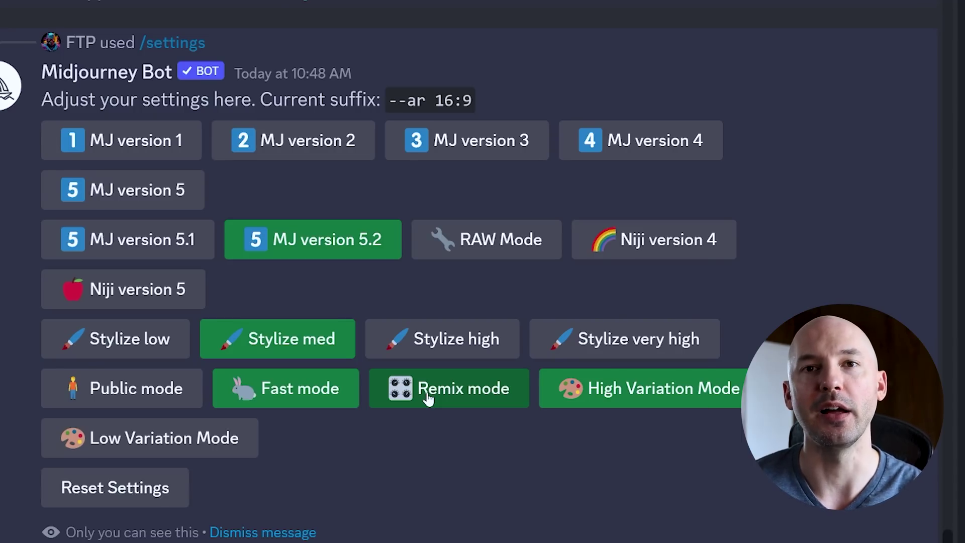
{"action": "left_click", "coordinate": [427, 395]}
{"action": "left_click", "coordinate": [427, 396]}
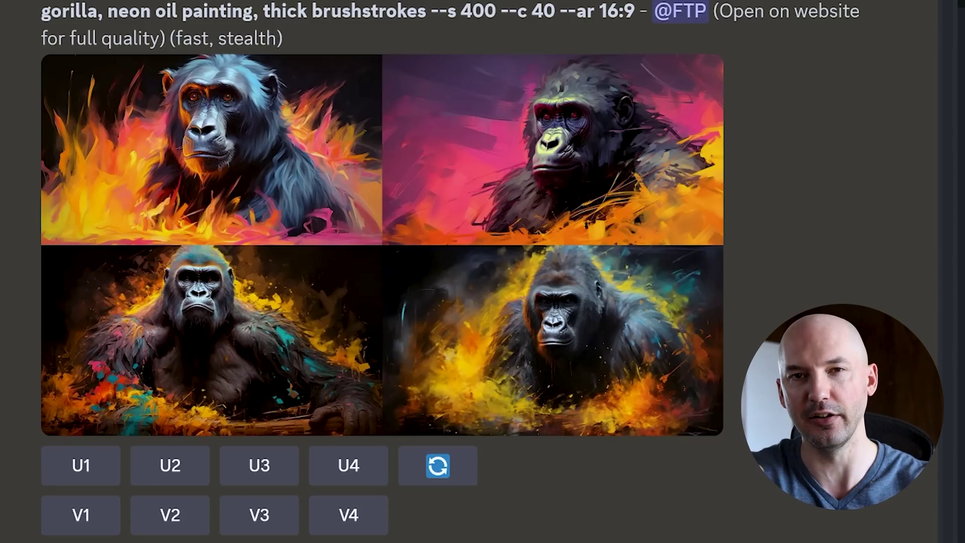
- Start a remix of gorilla image #3 and replace 'gorilla' with 'dog' in the prompt
{"action": "left_click", "coordinate": [259, 513]}
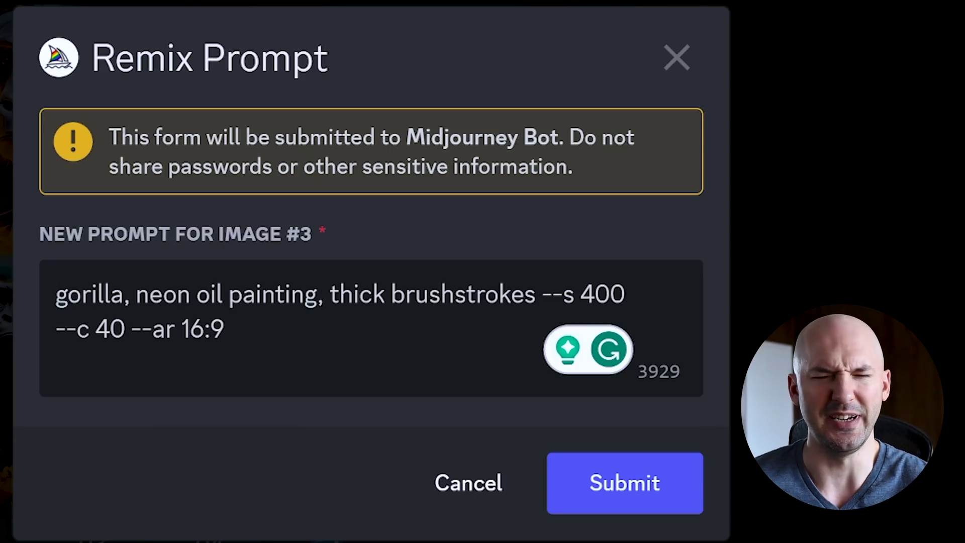
{"action": "key", "text": "ctrl+shift+Right"}
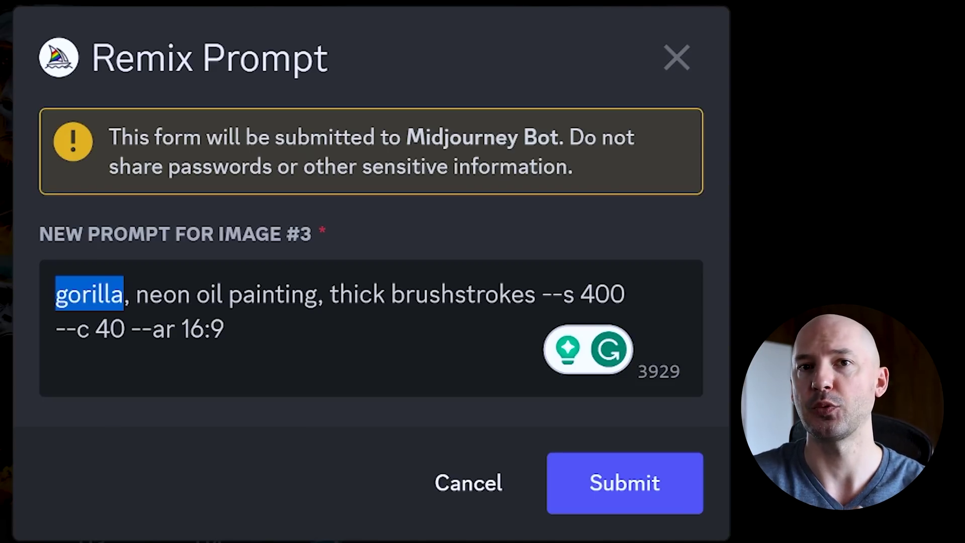
{"action": "type", "text": "dog"}
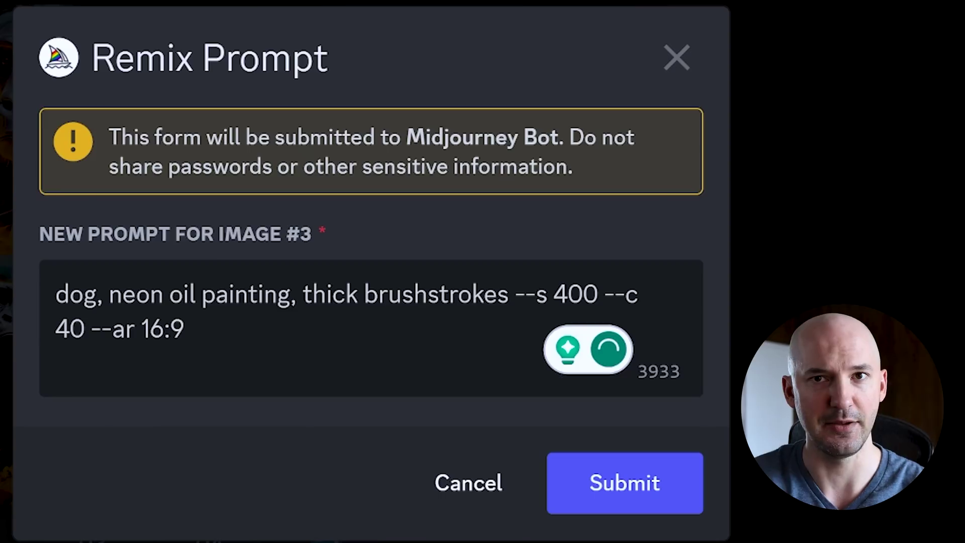
- Delete '--s 400 --c 40' from the remix prompt and submit the dog remix
{"action": "left_click_drag", "start_coordinate": [515, 294], "coordinate": [86, 329]}
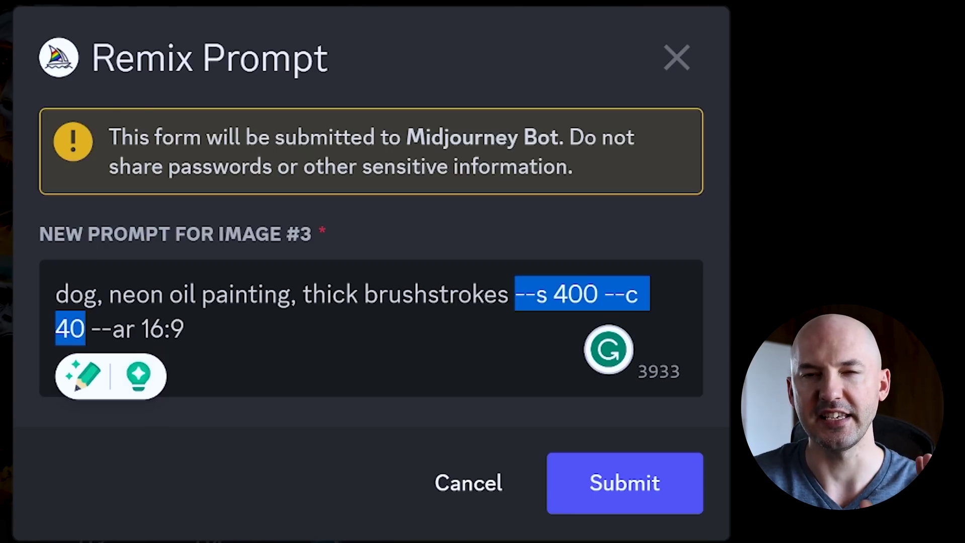
{"action": "left_click", "coordinate": [185, 329]}
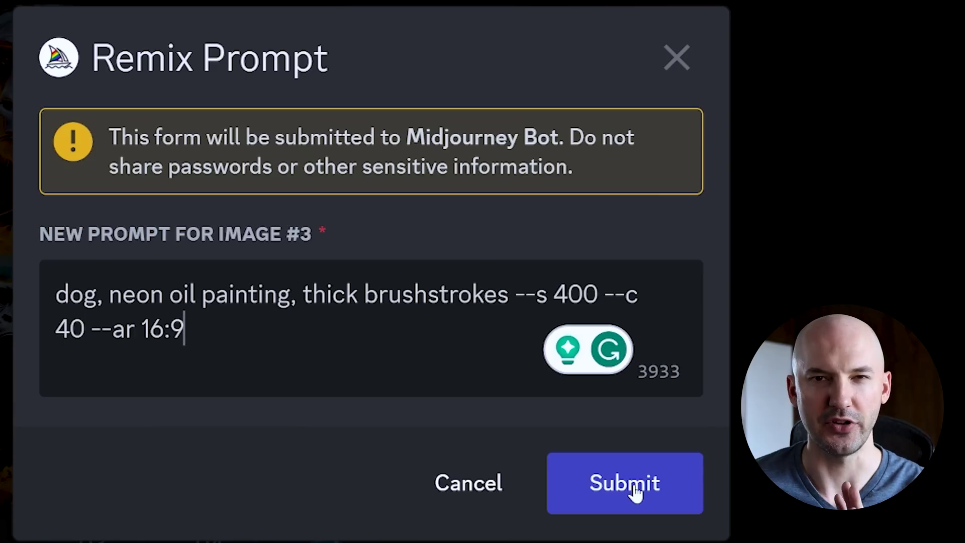
{"action": "left_click", "coordinate": [624, 487]}
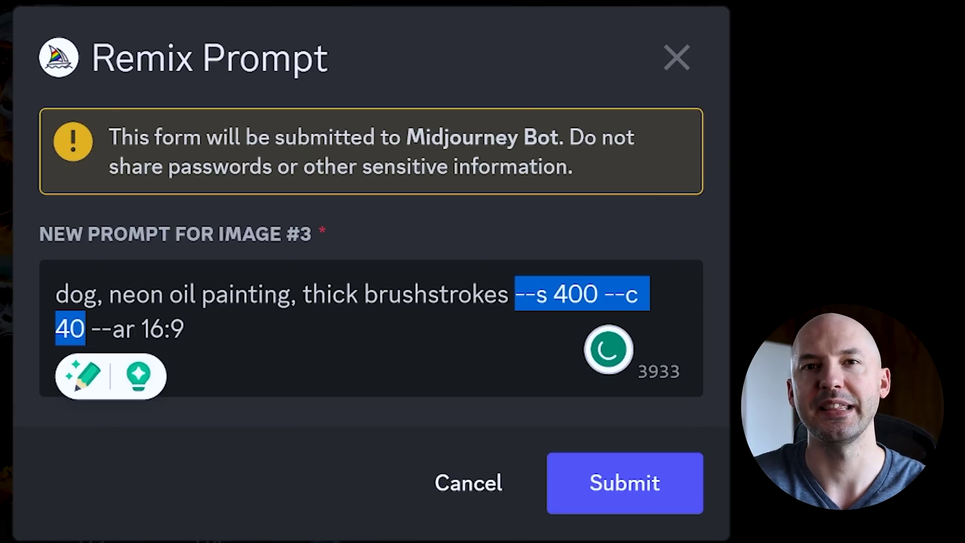
{"action": "key", "text": "BackSpace"}
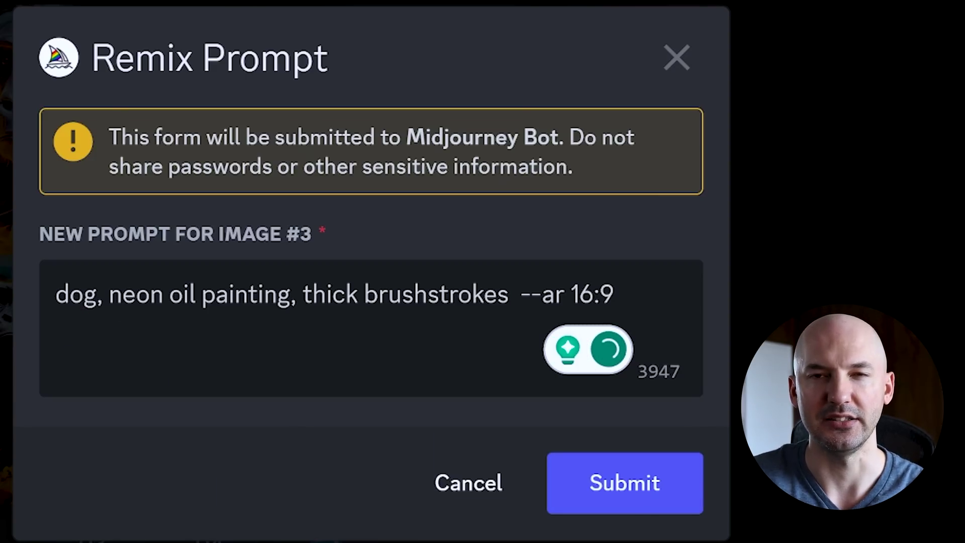
{"action": "key", "text": "BackSpace"}
{"action": "left_click", "coordinate": [608, 505]}
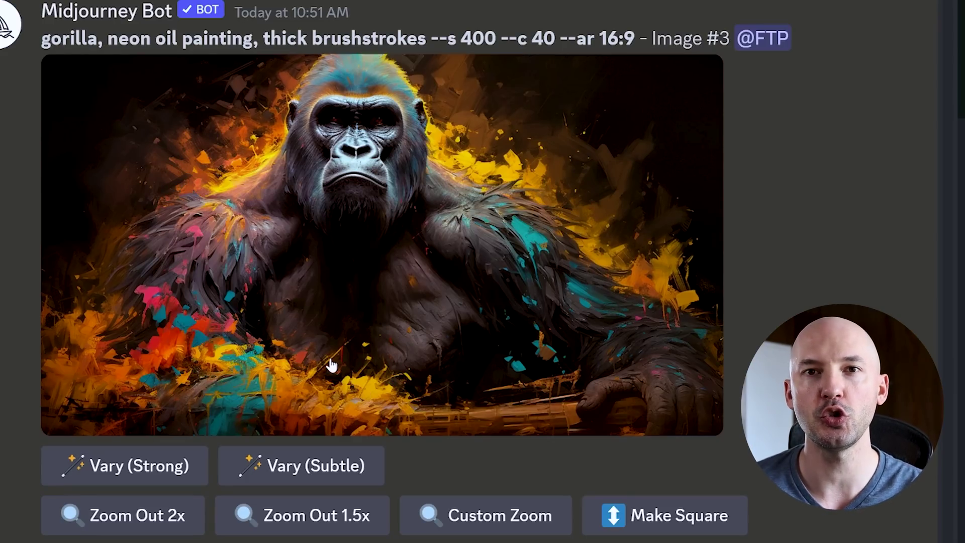
- Remix the gorilla image with Vary (Strong), swapping 'gorilla' for 'sportscar' and removing '--s 400 --c 40'
{"action": "left_click", "coordinate": [145, 467]}
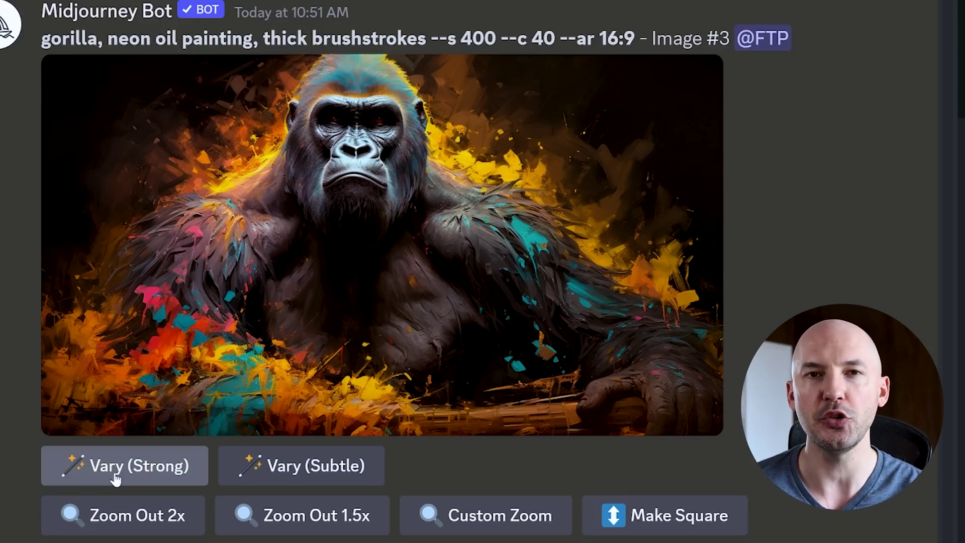
{"action": "left_click", "coordinate": [318, 478]}
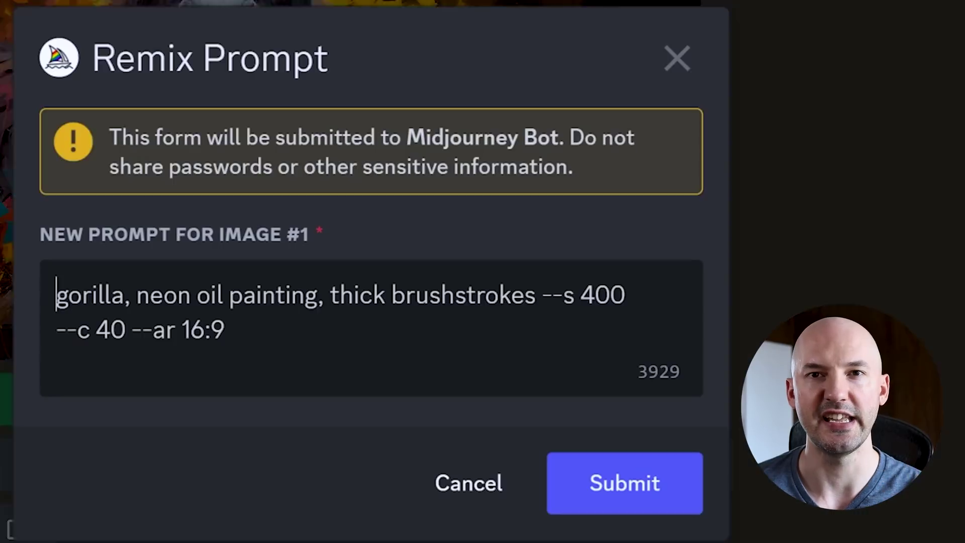
{"action": "key", "text": "alt+shift+Right"}
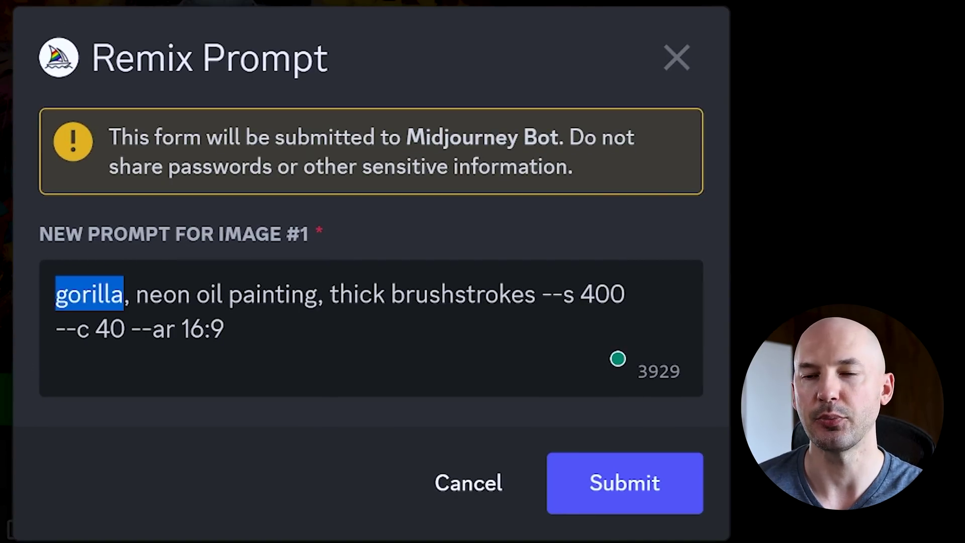
{"action": "type", "text": "sportscar"}
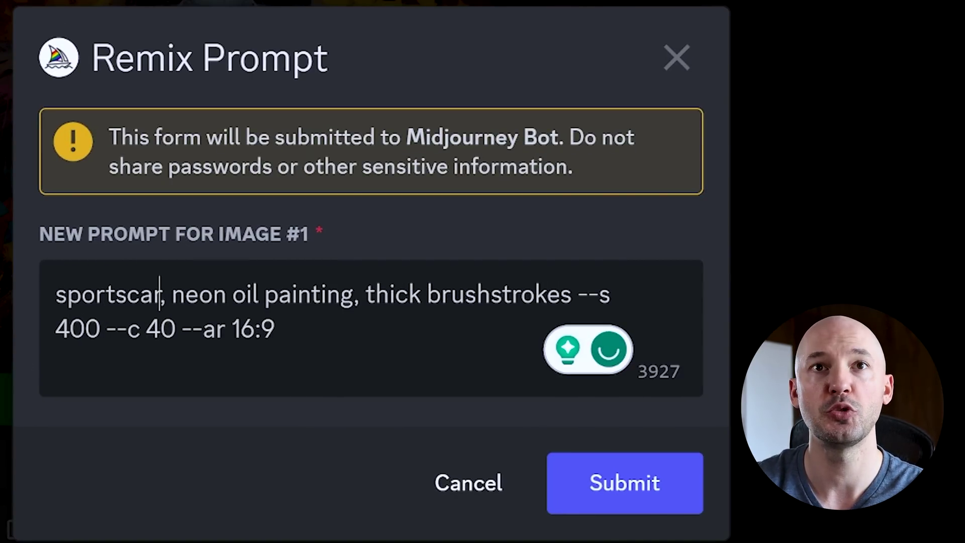
{"action": "key", "text": "BackSpace"}
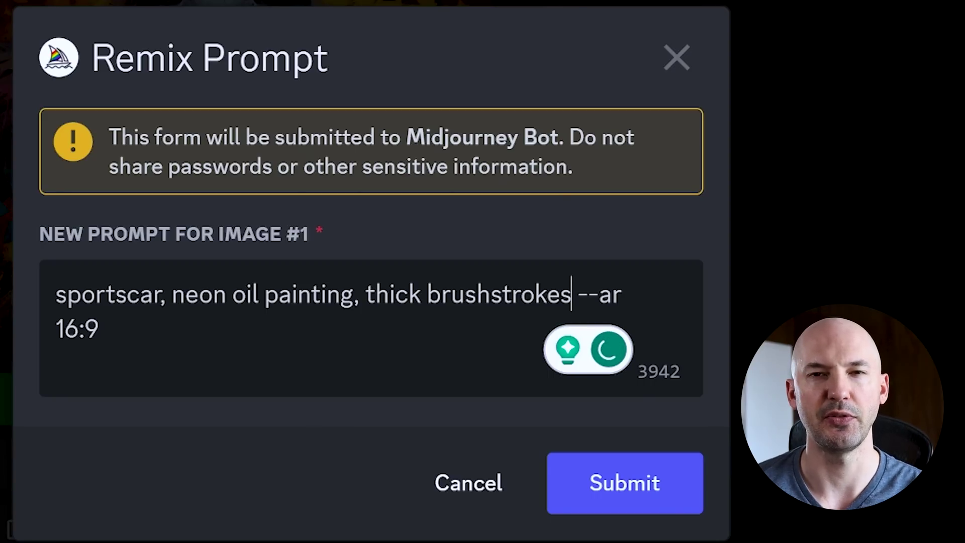
{"action": "key", "text": "Return"}
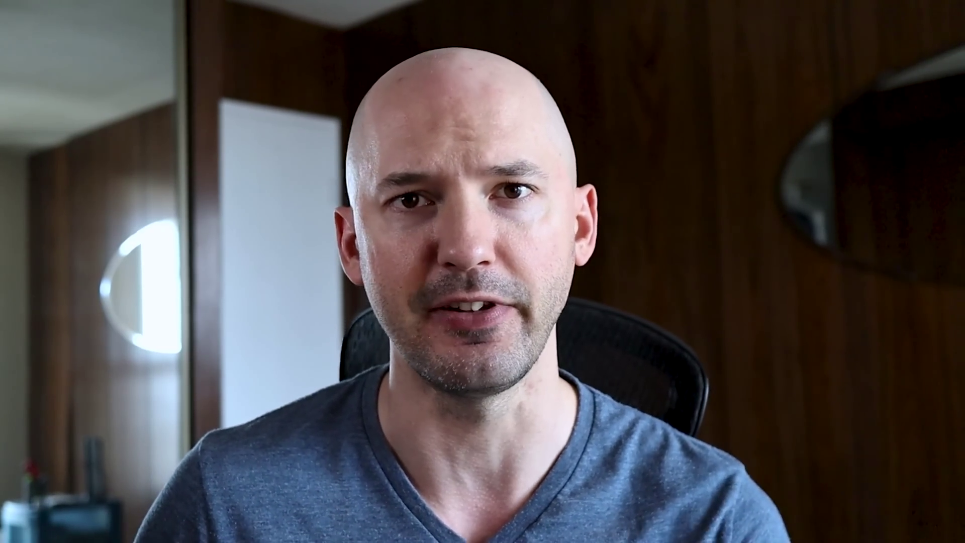
- Scroll the channel back to the upscaled gorilla Image #3 message
{"action": "scroll", "coordinate": [739, 174], "scroll_direction": "down", "scroll_amount": 2}
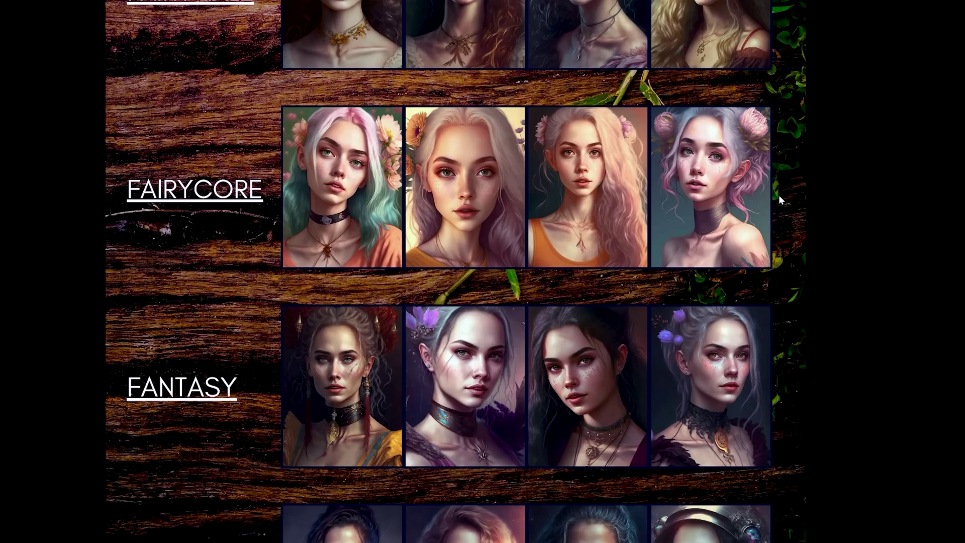
{"action": "scroll", "coordinate": [779, 200], "scroll_direction": "down", "scroll_amount": 15}
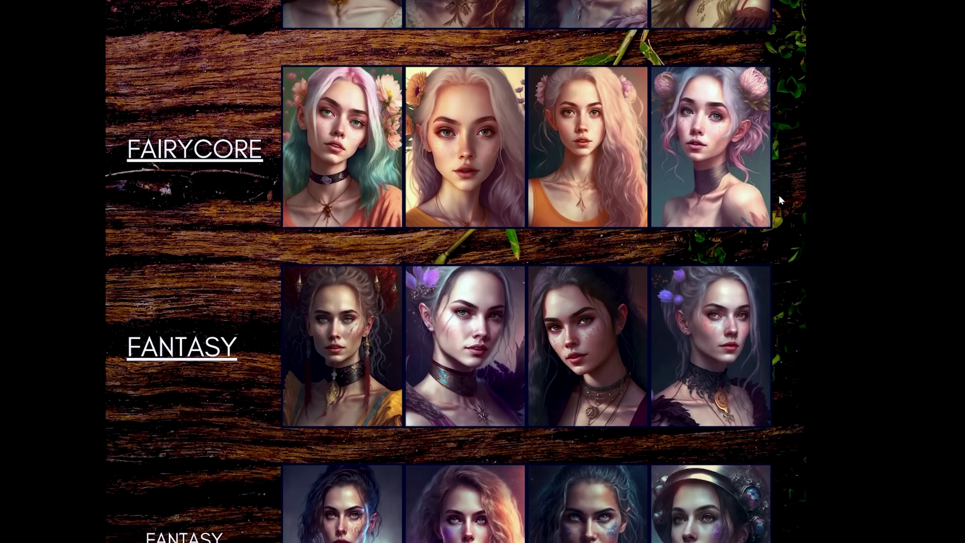
{"action": "scroll", "coordinate": [779, 197], "scroll_direction": "down", "scroll_amount": 8}
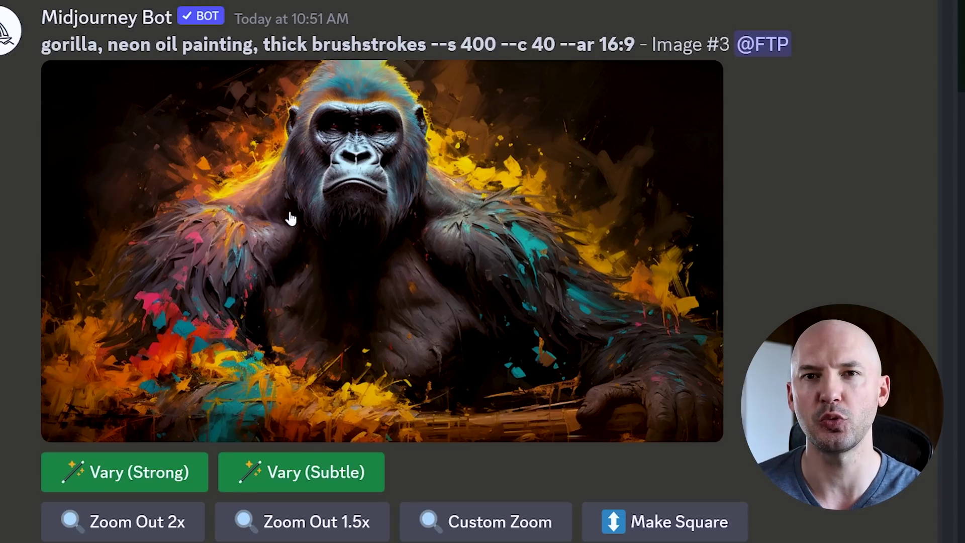
- Start a Vary (Strong) remix of the gorilla image, replacing 'gorilla' with 'wonder woman'
{"action": "left_click", "coordinate": [151, 482]}
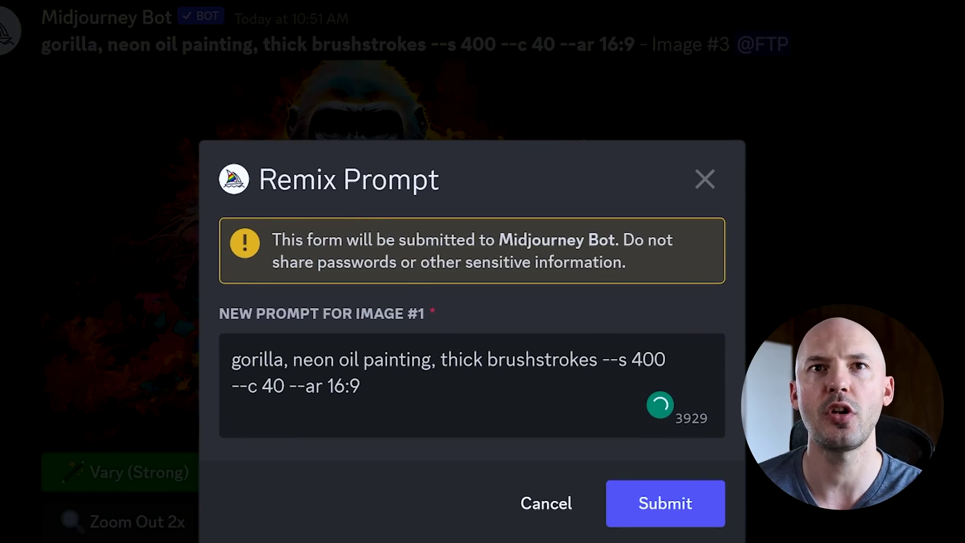
{"action": "double_click", "coordinate": [254, 361]}
{"action": "type", "text": "wonder woman"}
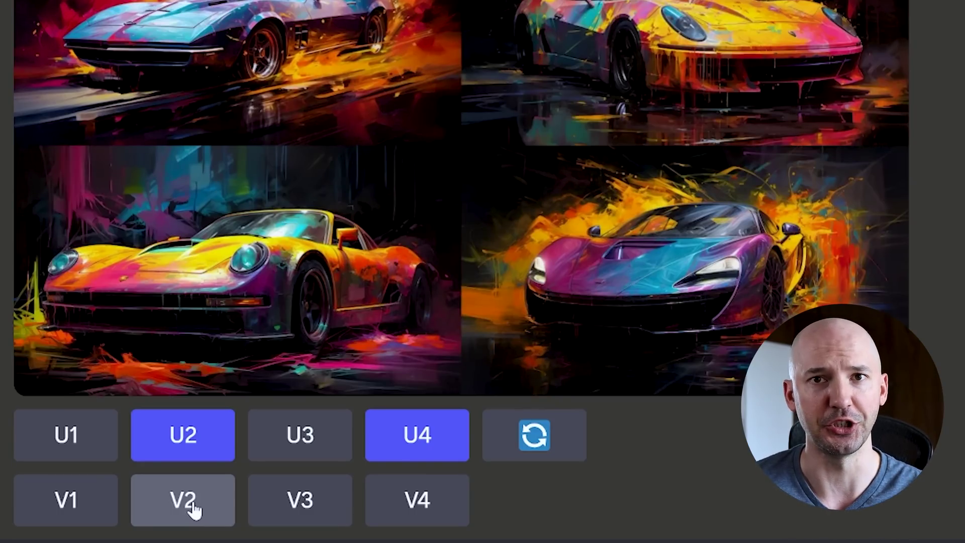
- Remix sports car #2 with the prompt 'castle in the sky, neon oil painting, thick brushstrokes --ar 16:9'
{"action": "left_click", "coordinate": [197, 526]}
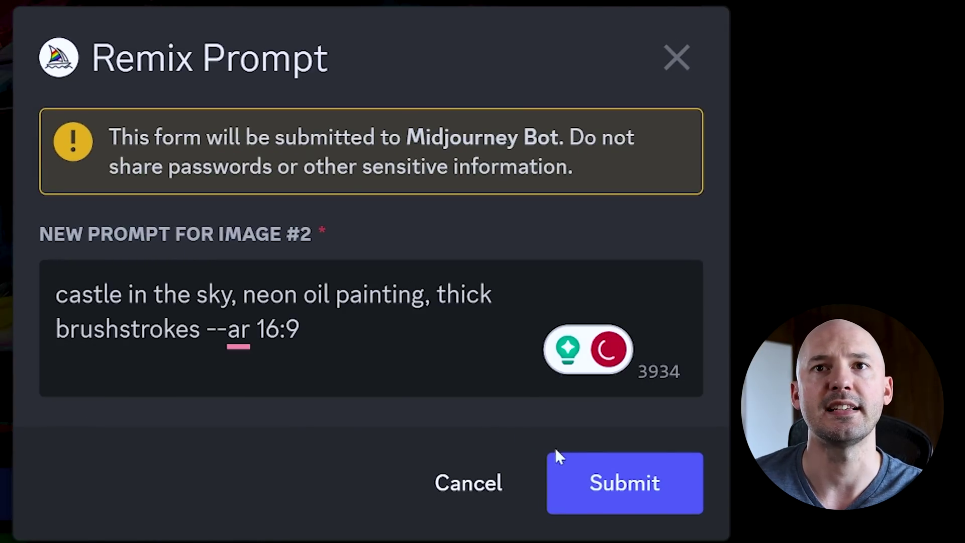
{"action": "left_click", "coordinate": [586, 476]}
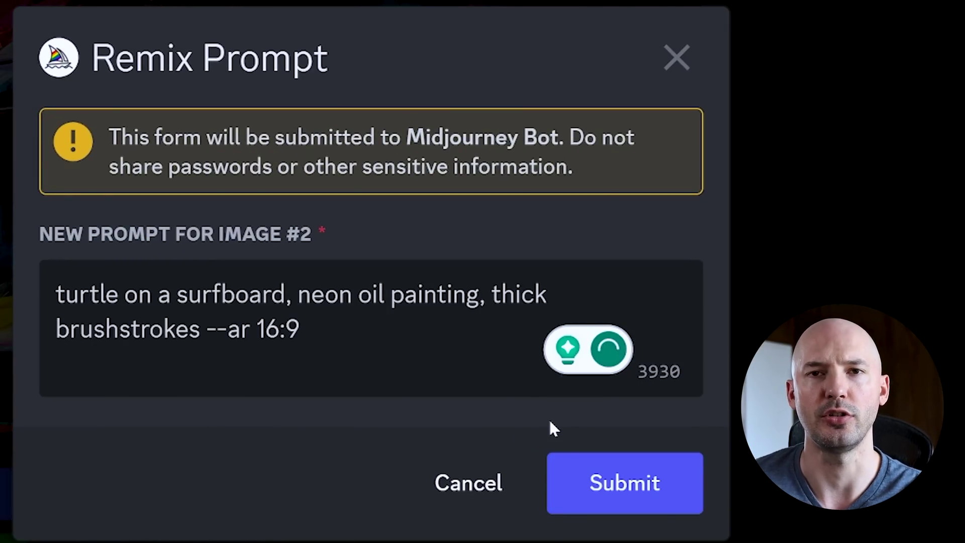
{"action": "left_click", "coordinate": [638, 486]}
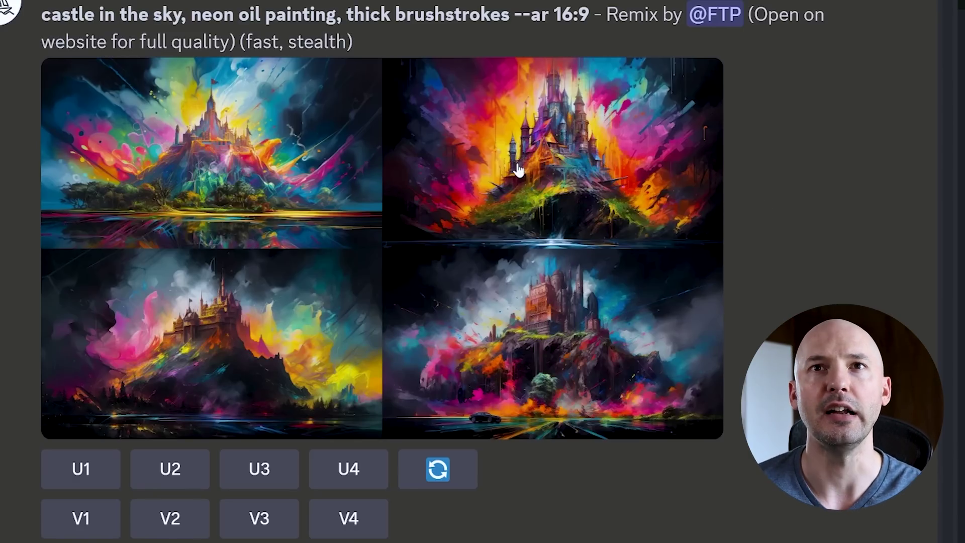
- Re-roll the castle grid and resubmit the castle in the sky prompt unchanged
{"action": "left_click", "coordinate": [437, 470]}
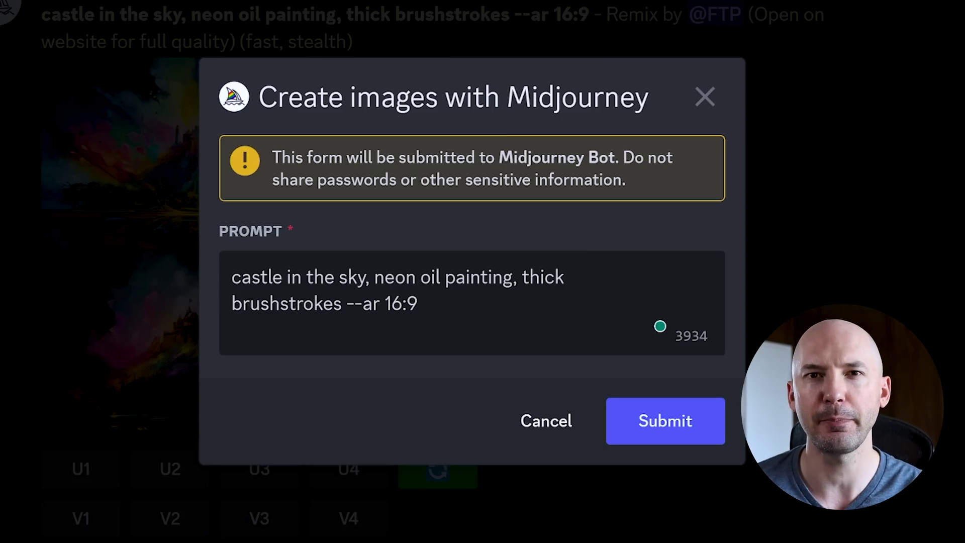
{"action": "left_click", "coordinate": [680, 414]}
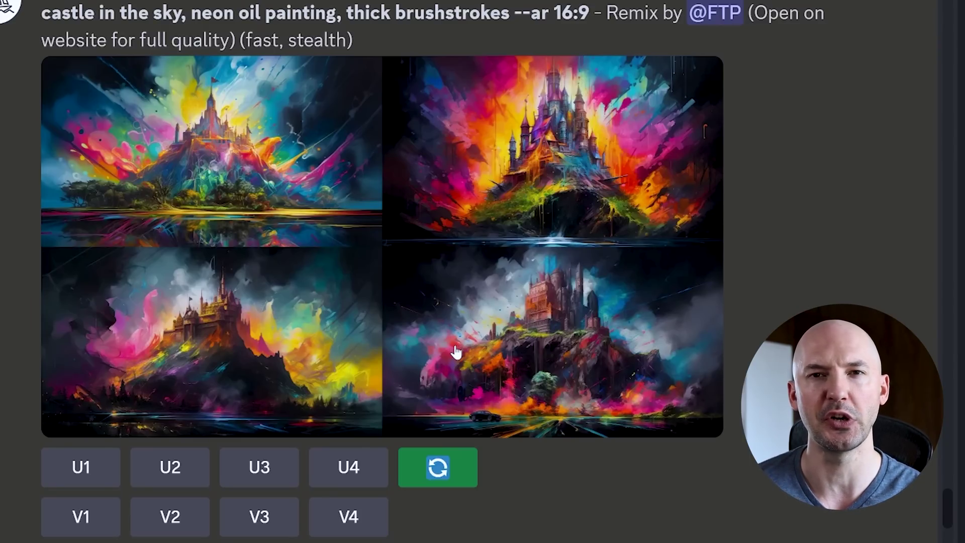
- Re-roll the castle in the sky grid once more
{"action": "left_click", "coordinate": [427, 466]}
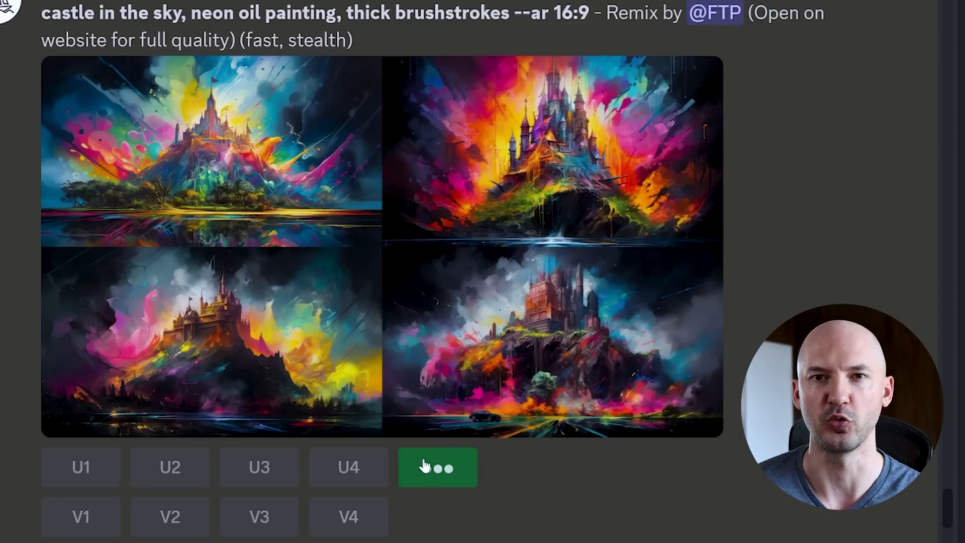